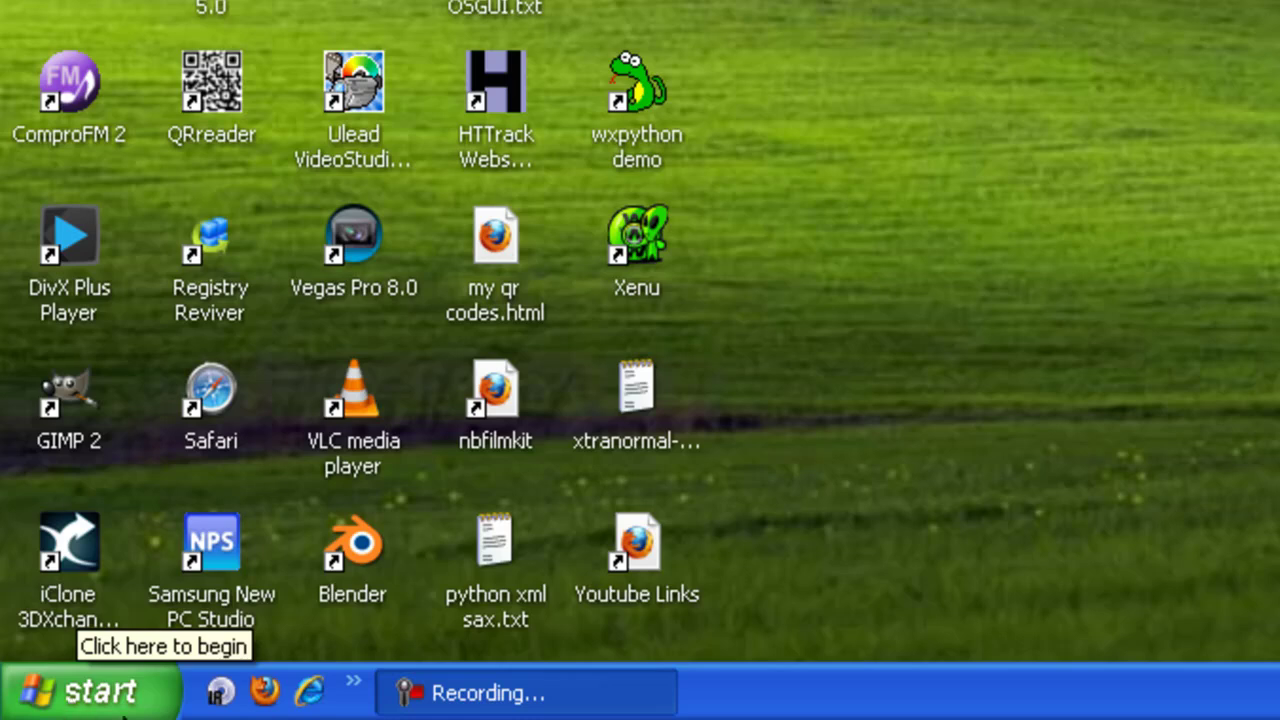
- Launch Logitech Webcam Software from the Windows XP Start menu's All Programs list
{"action": "left_click", "coordinate": [100, 712]}
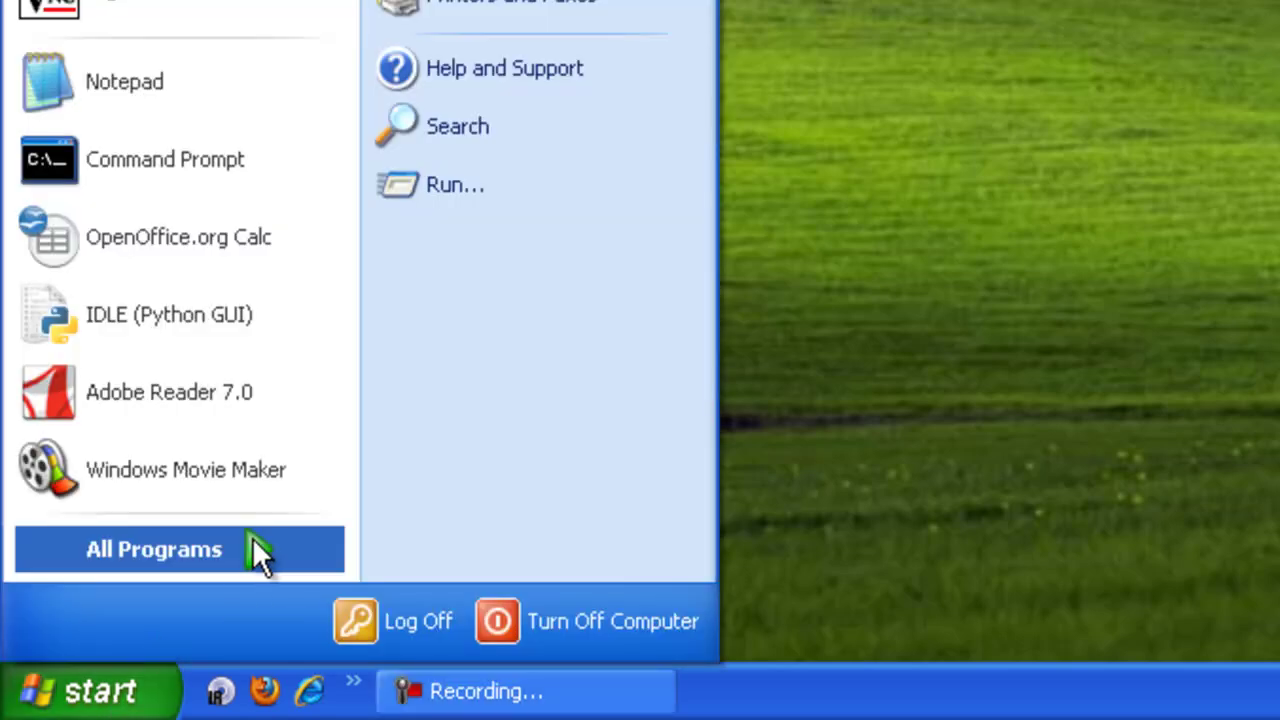
{"action": "mouse_move", "coordinate": [155, 549]}
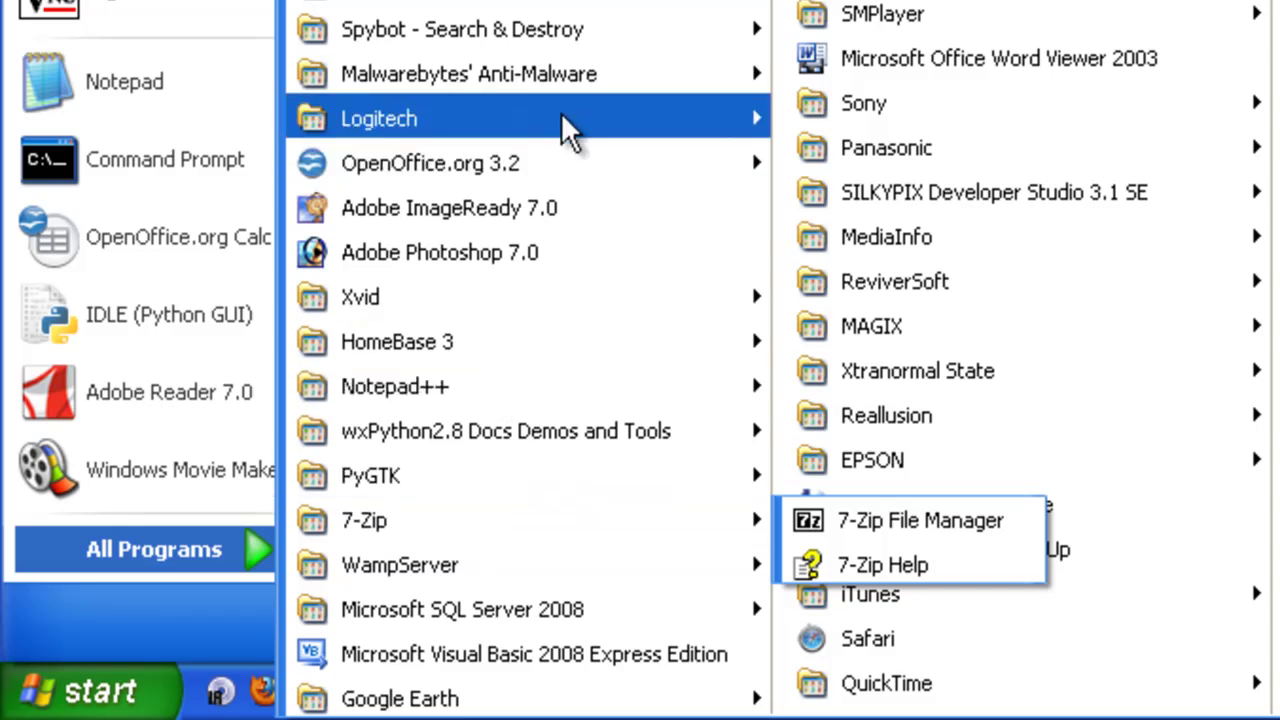
{"action": "mouse_move", "coordinate": [379, 118]}
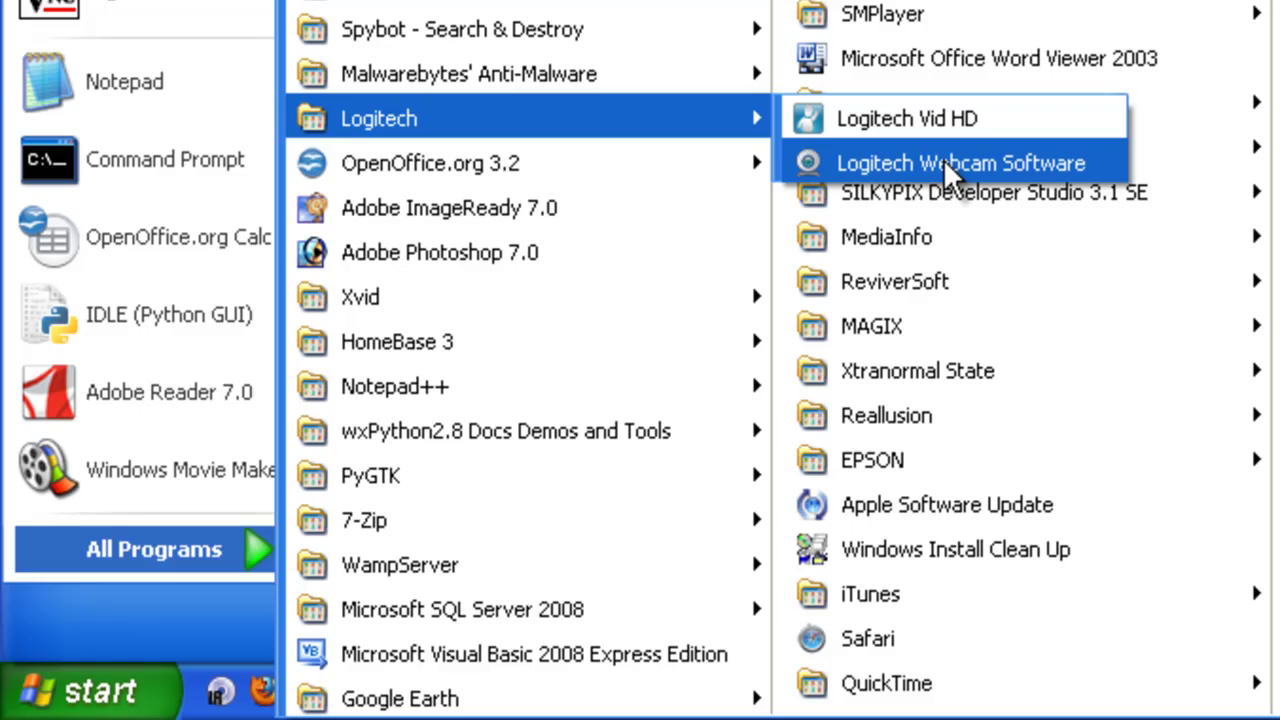
{"action": "left_click", "coordinate": [951, 172]}
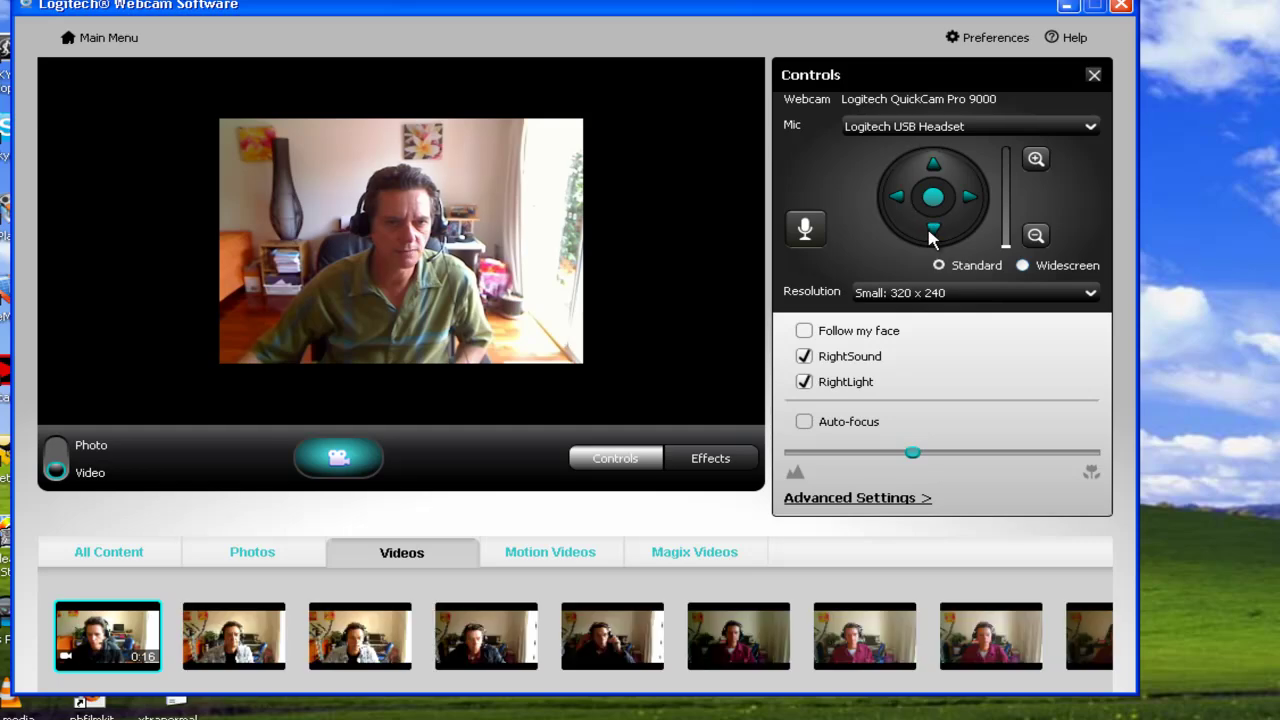
- Mute the microphone and switch the capture toggle to Photo
{"action": "left_click", "coordinate": [803, 230]}
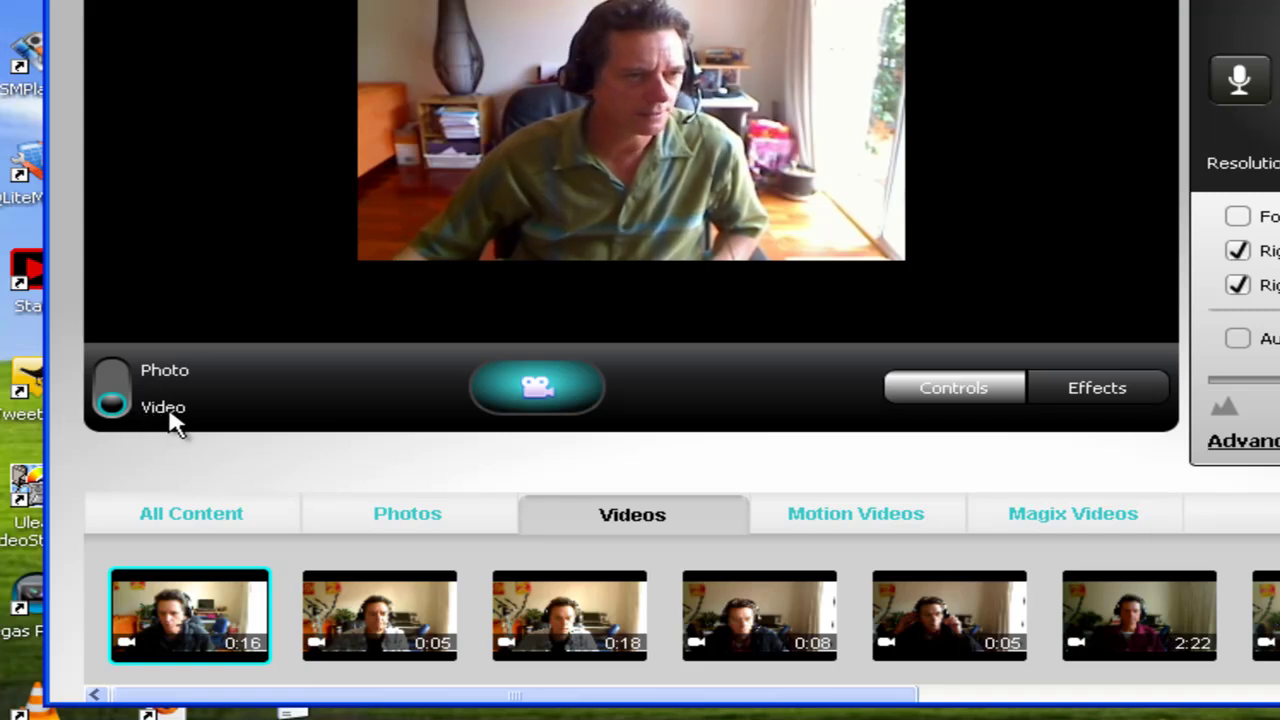
{"action": "left_click", "coordinate": [133, 366]}
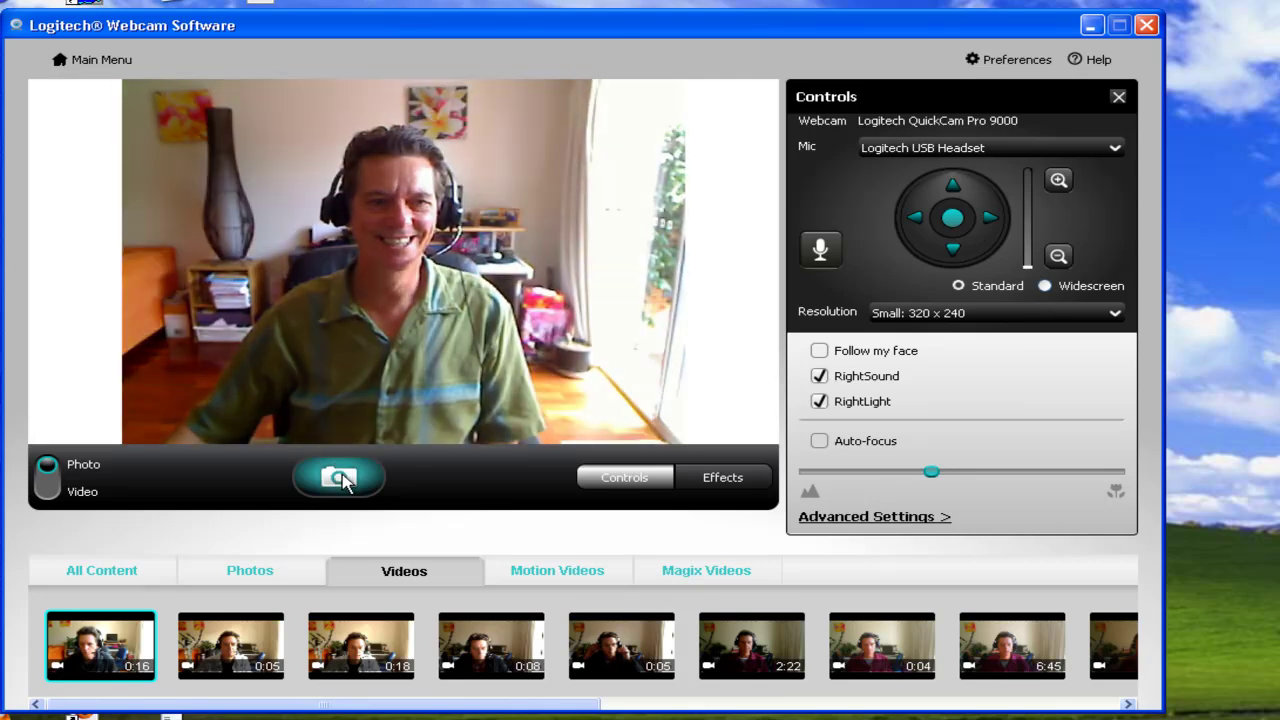
- Take a webcam photo after the countdown and open its new gallery thumbnail
{"action": "left_click", "coordinate": [341, 480]}
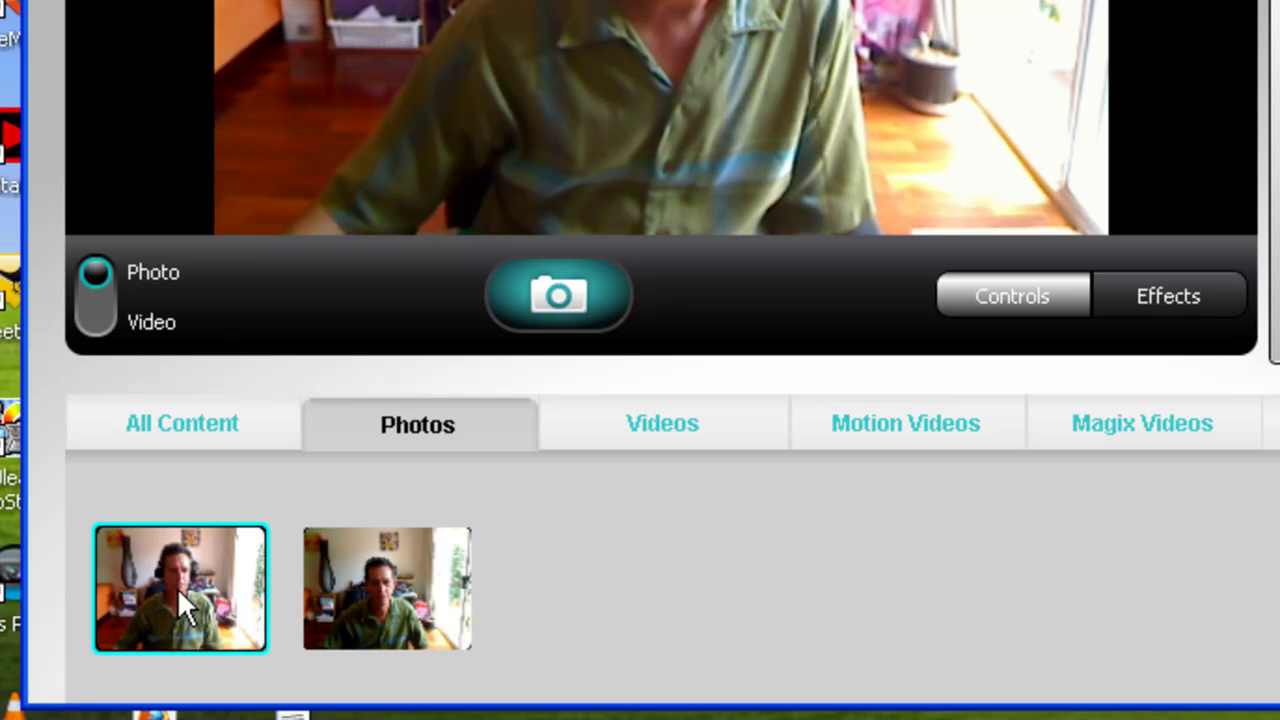
{"action": "double_click", "coordinate": [180, 588]}
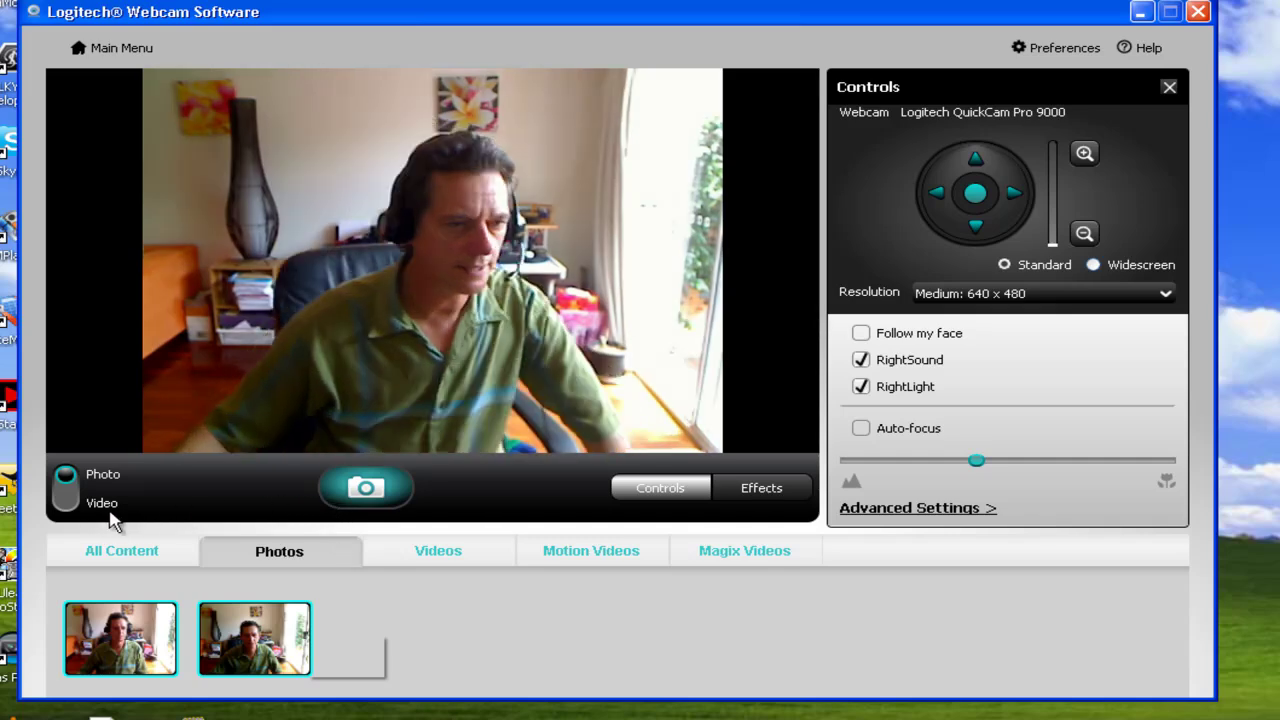
- Switch capture to Video and keep the resolution at Small: 320 x 240
{"action": "left_click", "coordinate": [63, 498]}
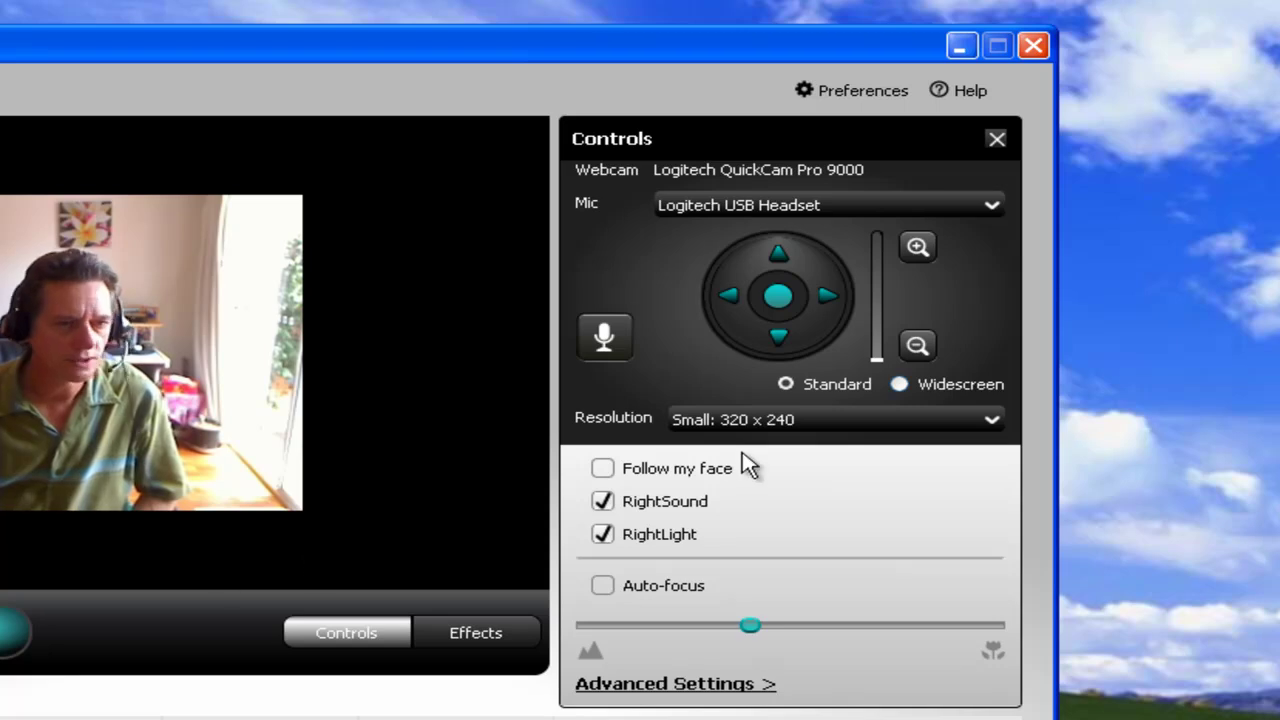
{"action": "left_click", "coordinate": [990, 419]}
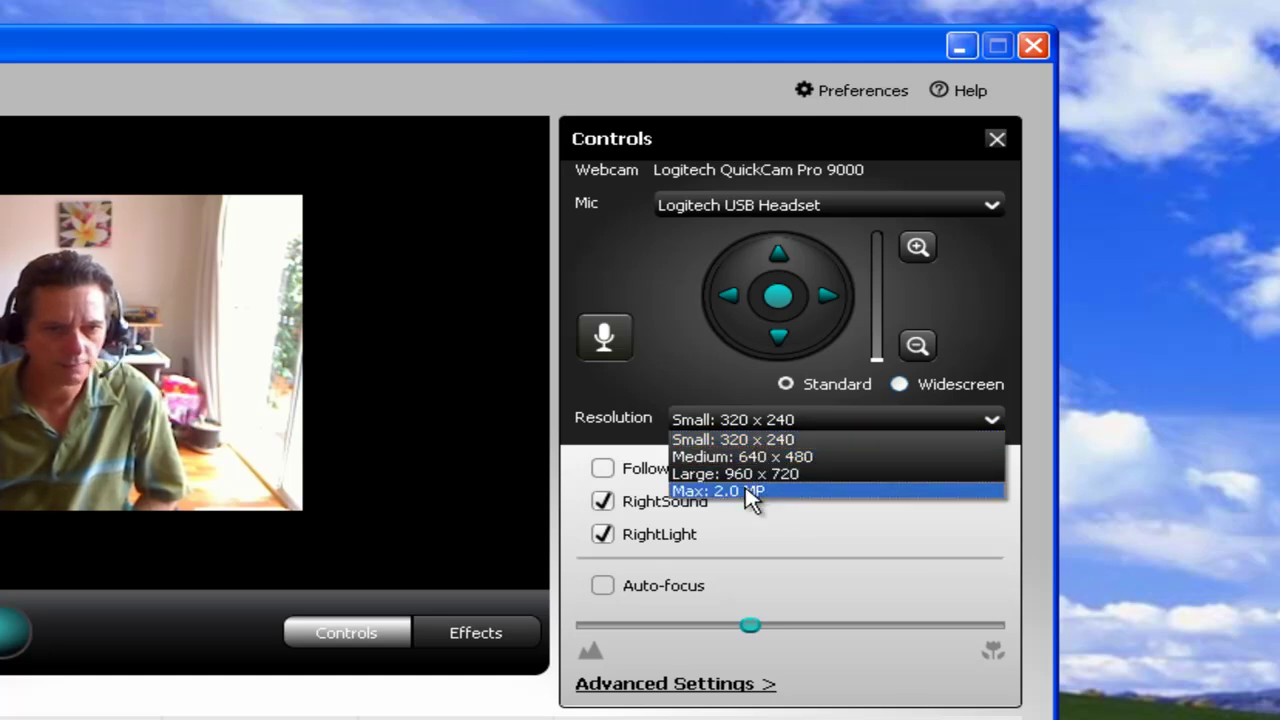
{"action": "left_click", "coordinate": [768, 418]}
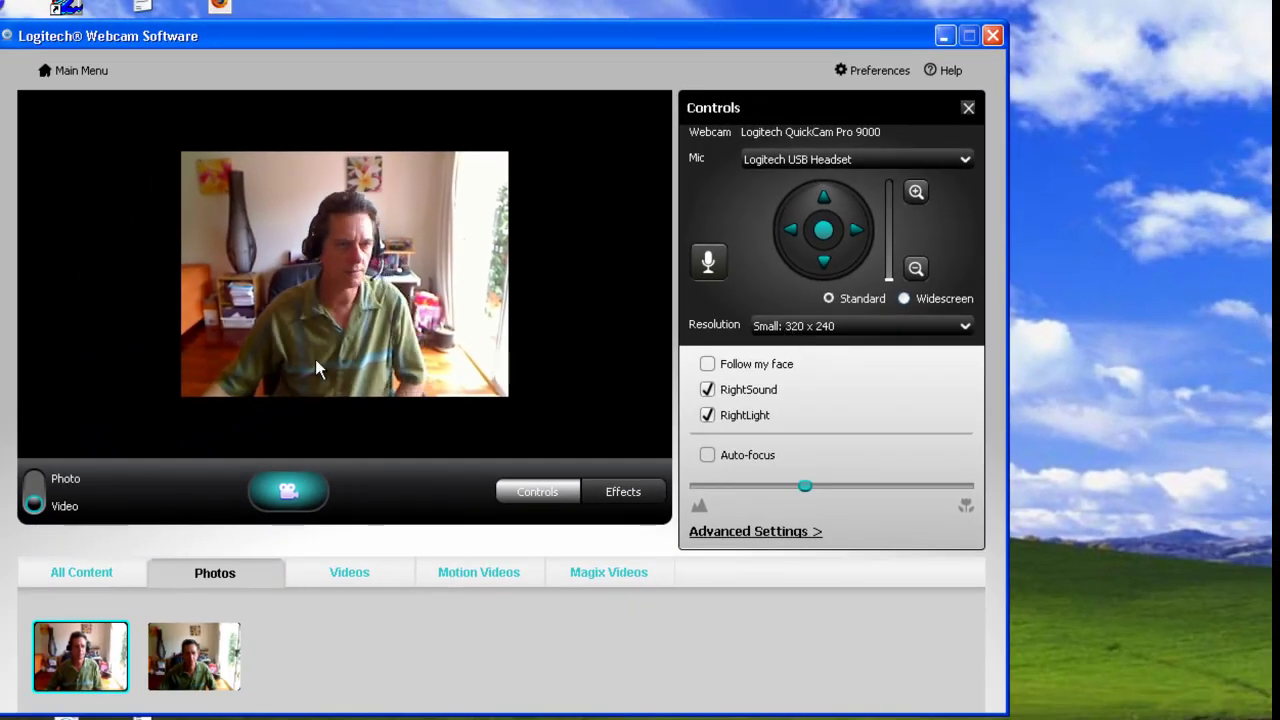
- Record a roughly ten-second test clip, saved as Video 26.wmv in the Videos gallery
{"action": "left_click", "coordinate": [350, 572]}
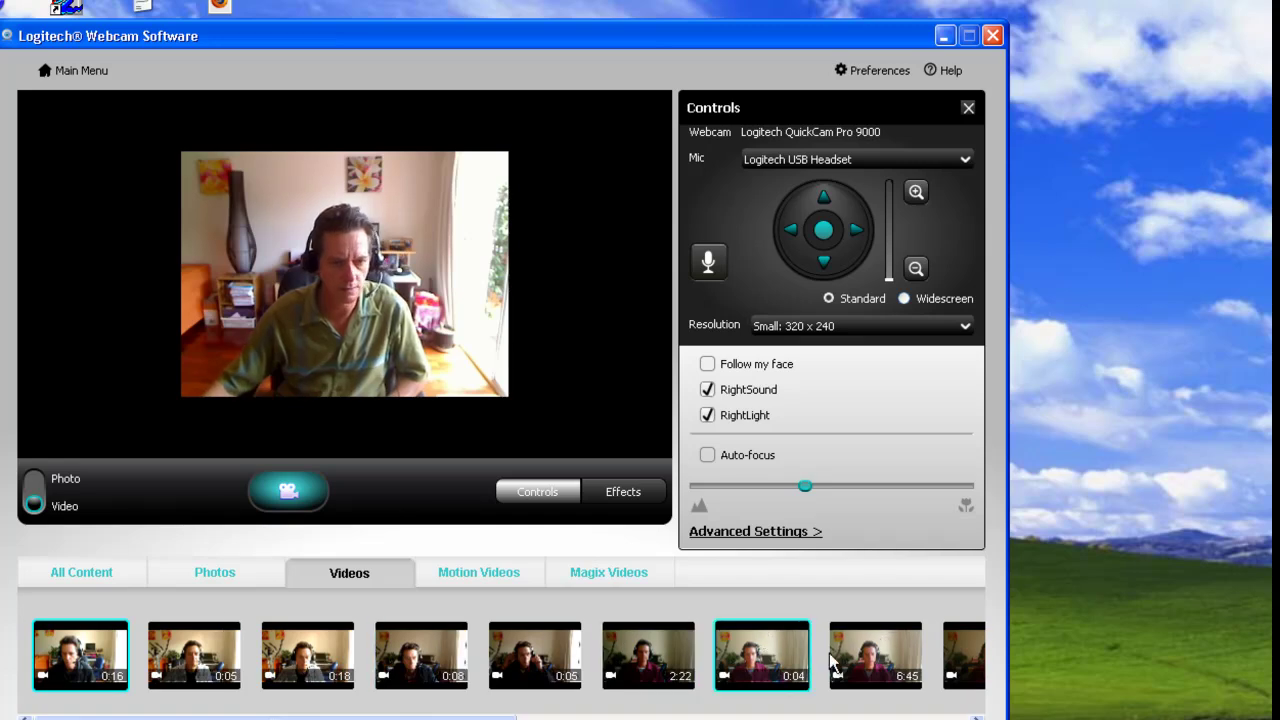
{"action": "left_click", "coordinate": [287, 495]}
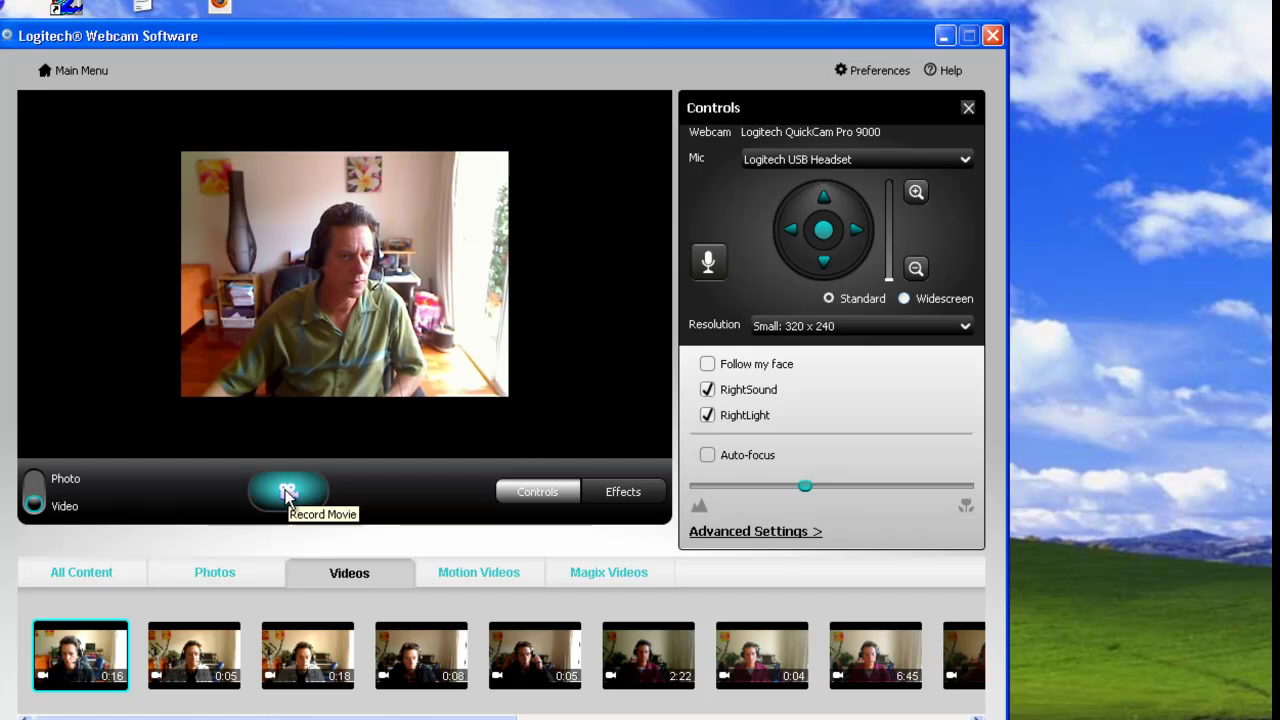
{"action": "left_click", "coordinate": [287, 492]}
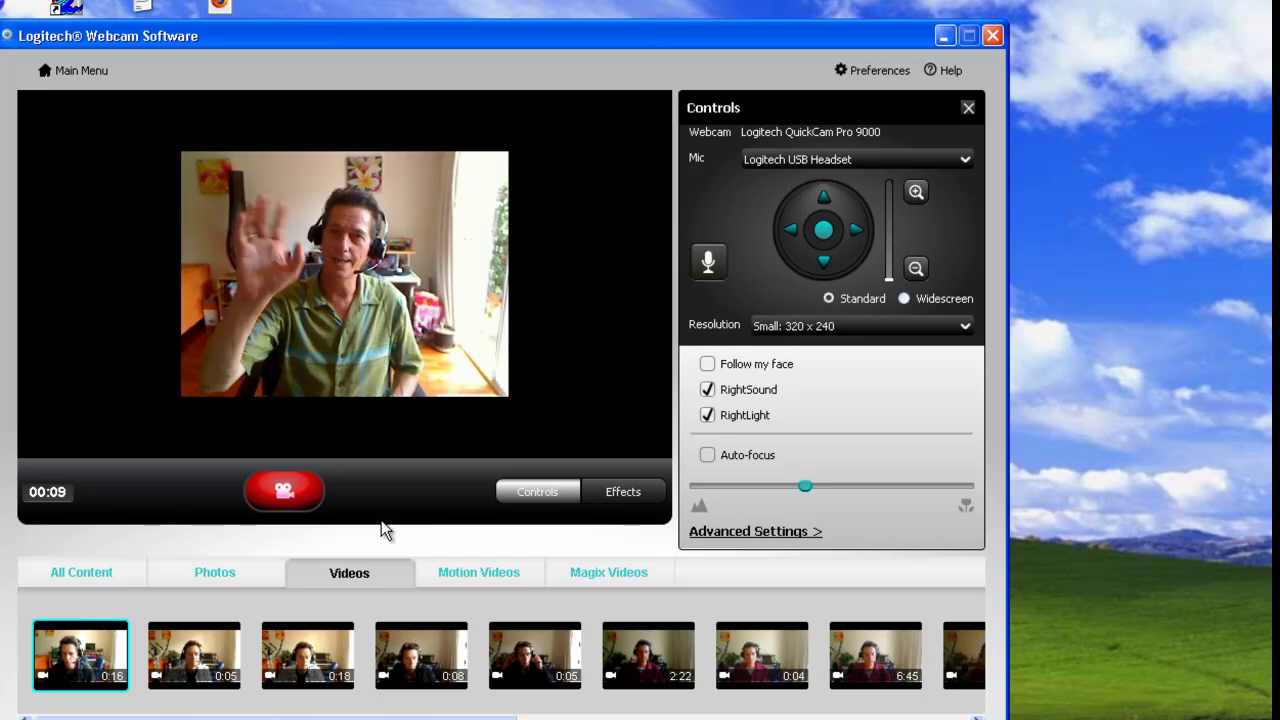
{"action": "left_click", "coordinate": [300, 498]}
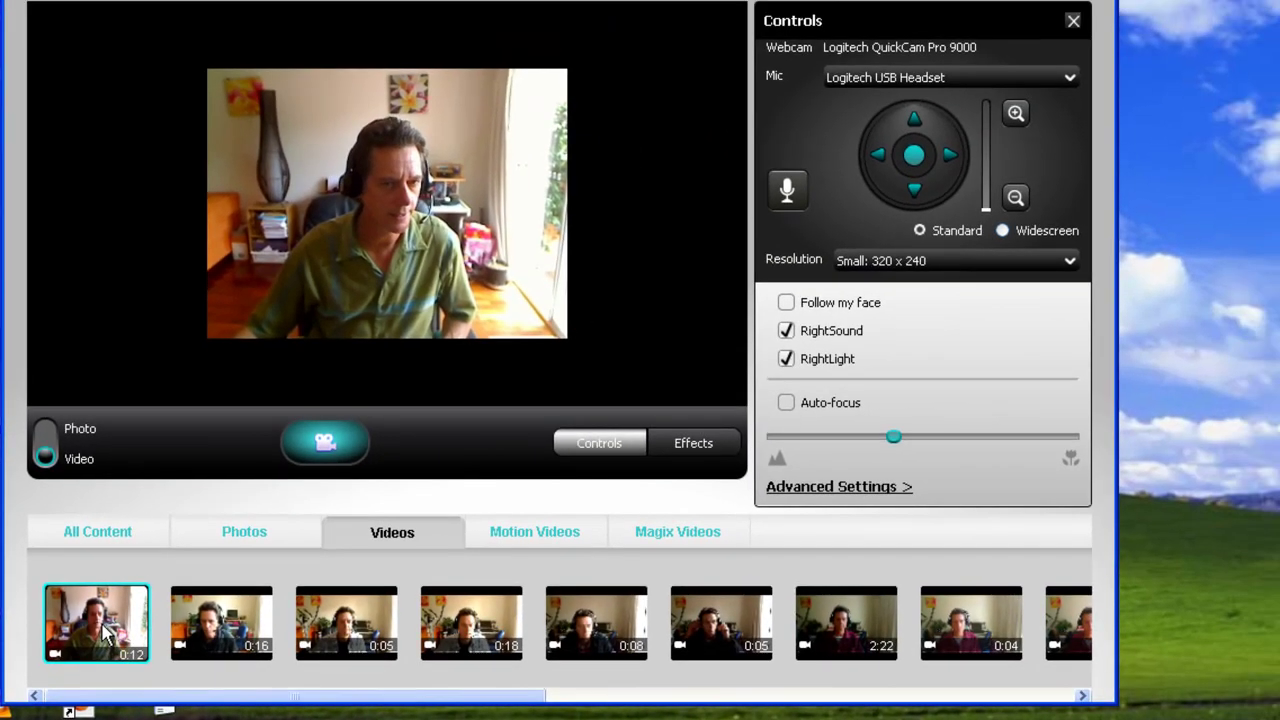
- Play back Video 26.wmv from the newest Videos gallery thumbnail
{"action": "left_click", "coordinate": [103, 625]}
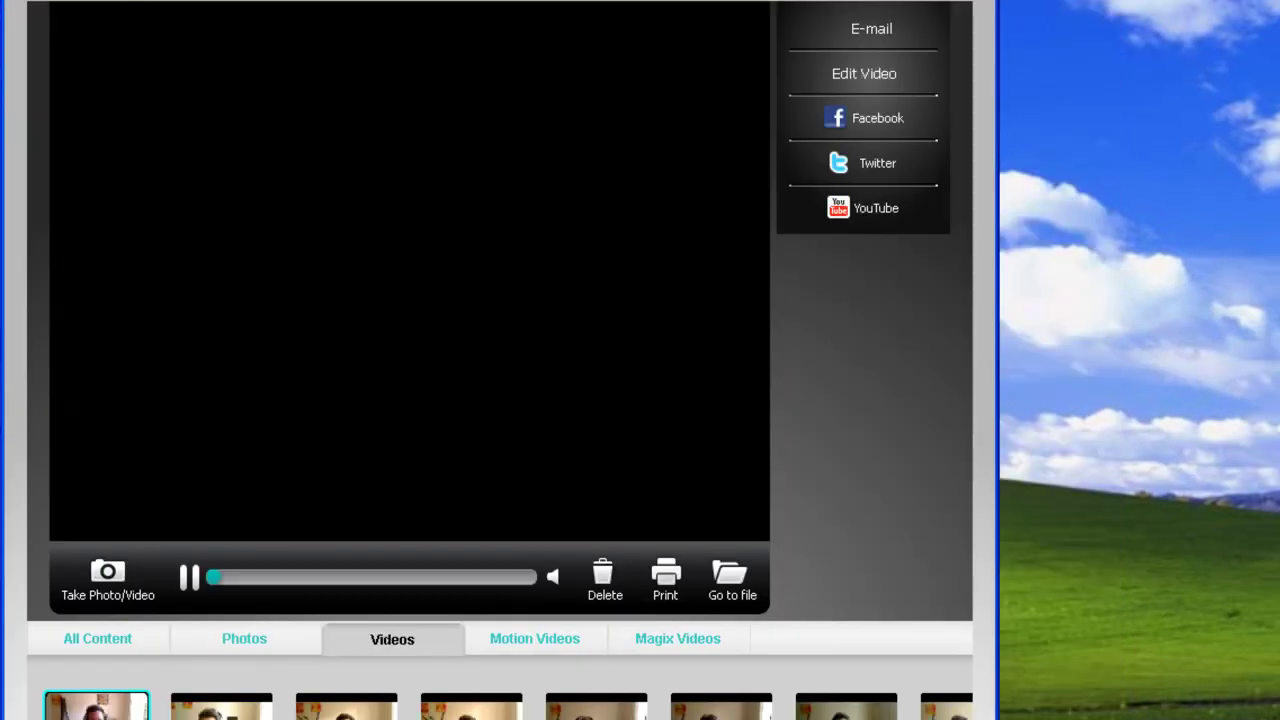